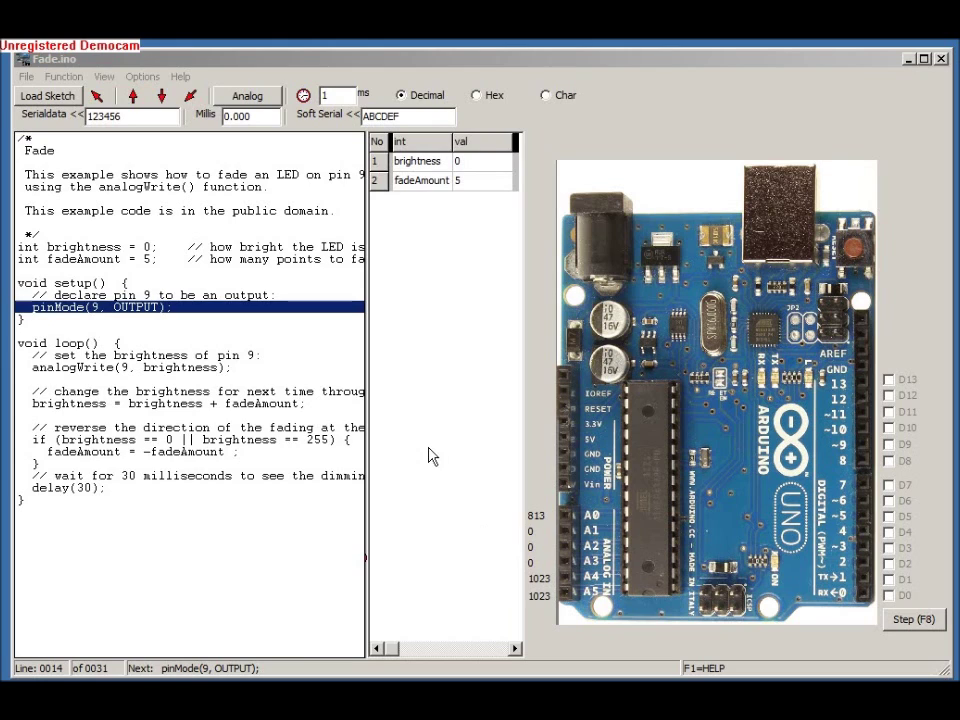
- View the program's version information from the Help menu, then begin loading another sketch
left_click(180, 76)
left_click(203, 95)
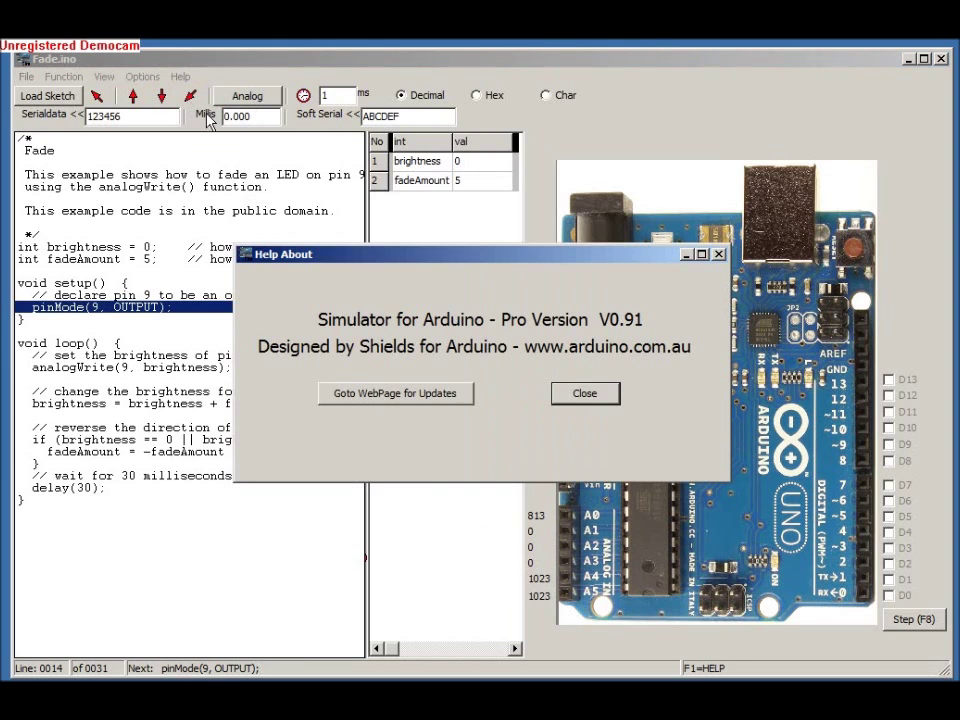
left_click(590, 397)
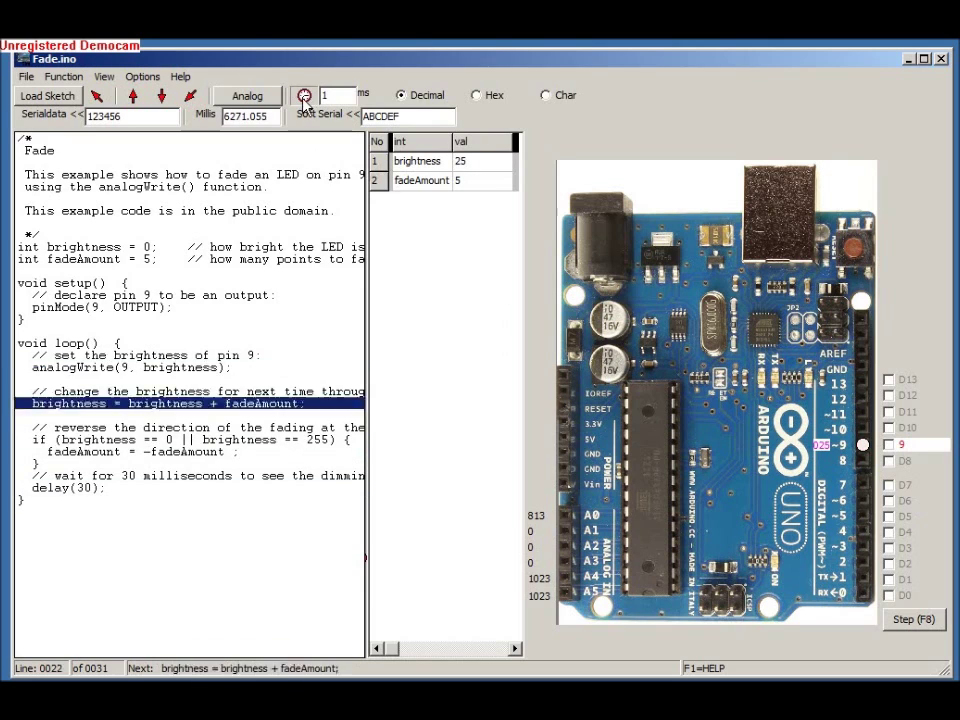
left_click(33, 97)
- Load tonePitchFollower.ino from the 2 Digital examples folder
left_click(251, 123)
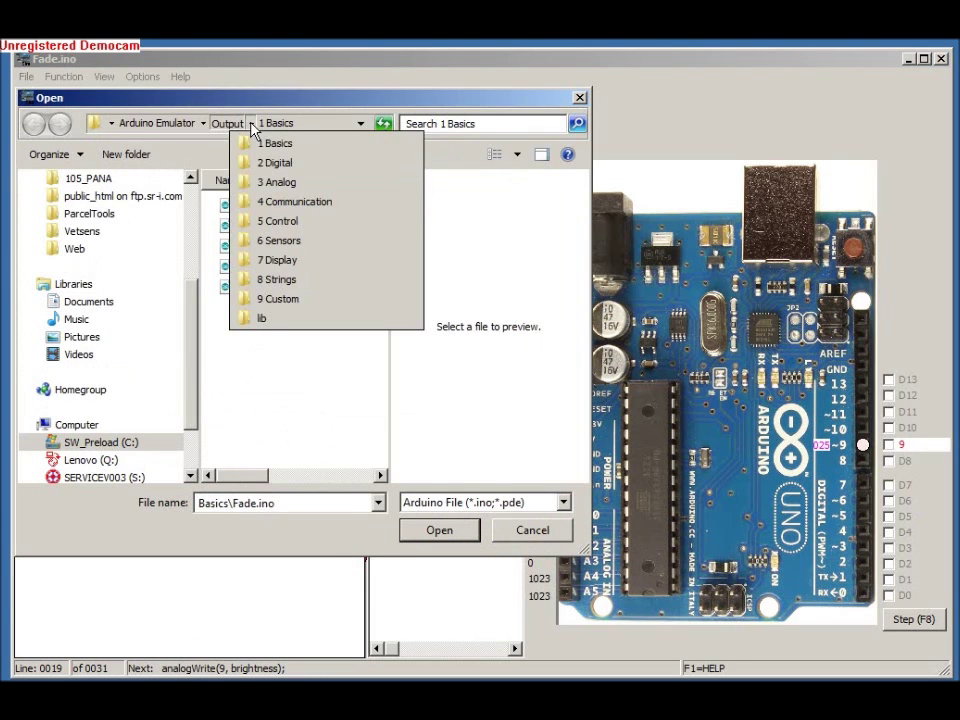
left_click(265, 161)
double_click(288, 328)
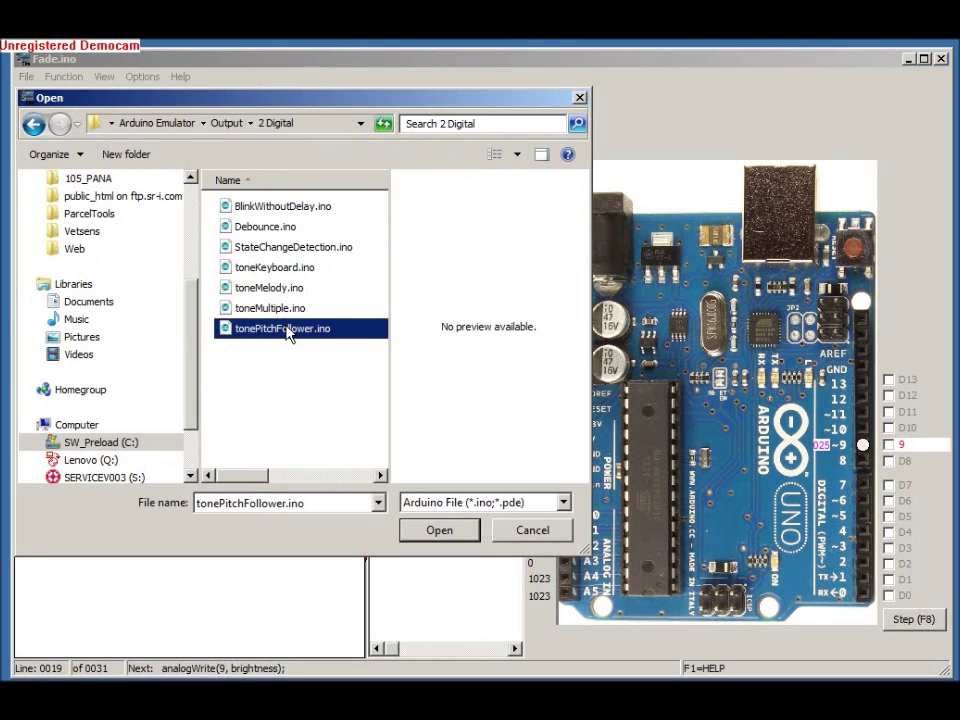
- Run the sketch with F9 while varying the A0 analog input to 883, then close the sliders
left_click(250, 98)
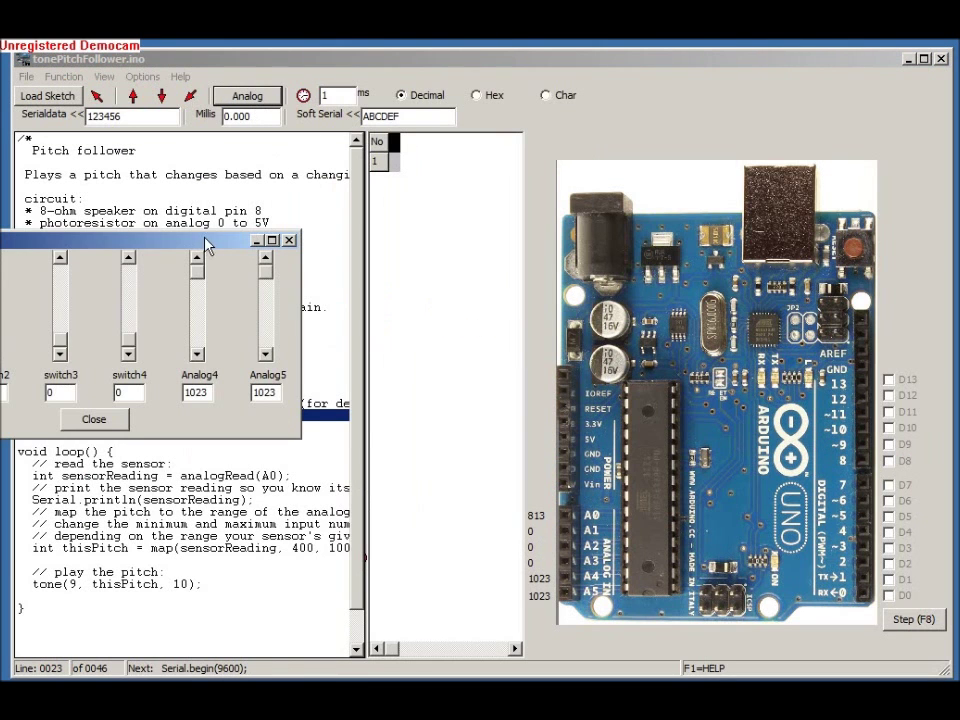
mouse_move(208, 246)
left_mouse_down()
mouse_move(711, 266)
mouse_move(756, 155)
left_mouse_up()
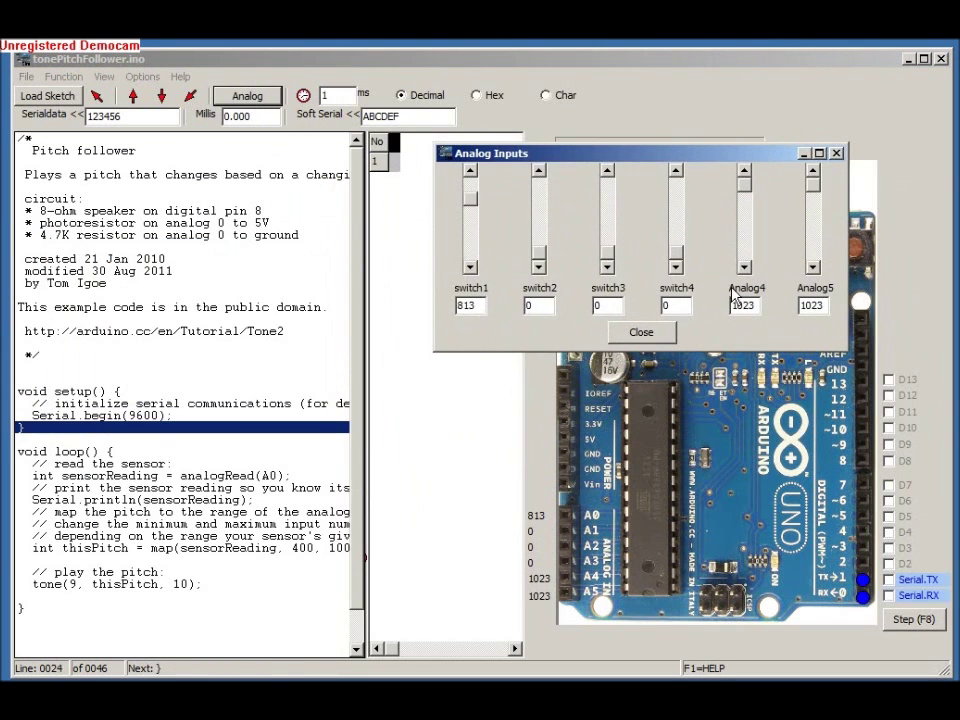
key("F9")
left_click(475, 207)
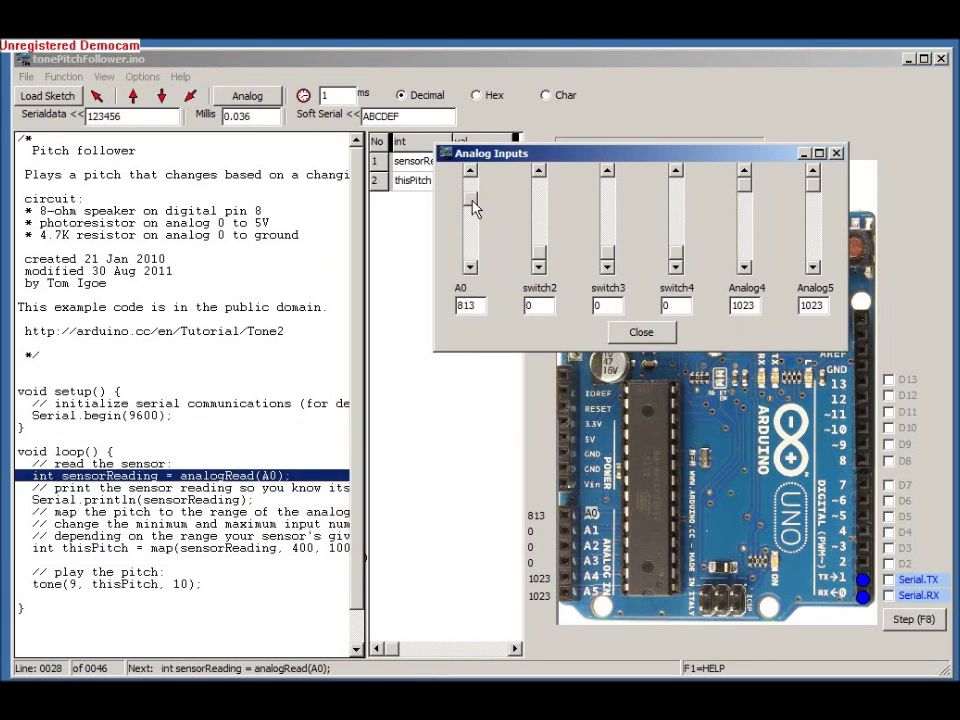
mouse_move(475, 207)
left_mouse_down()
mouse_move(473, 199)
mouse_move(474, 231)
mouse_move(471, 193)
left_mouse_up()
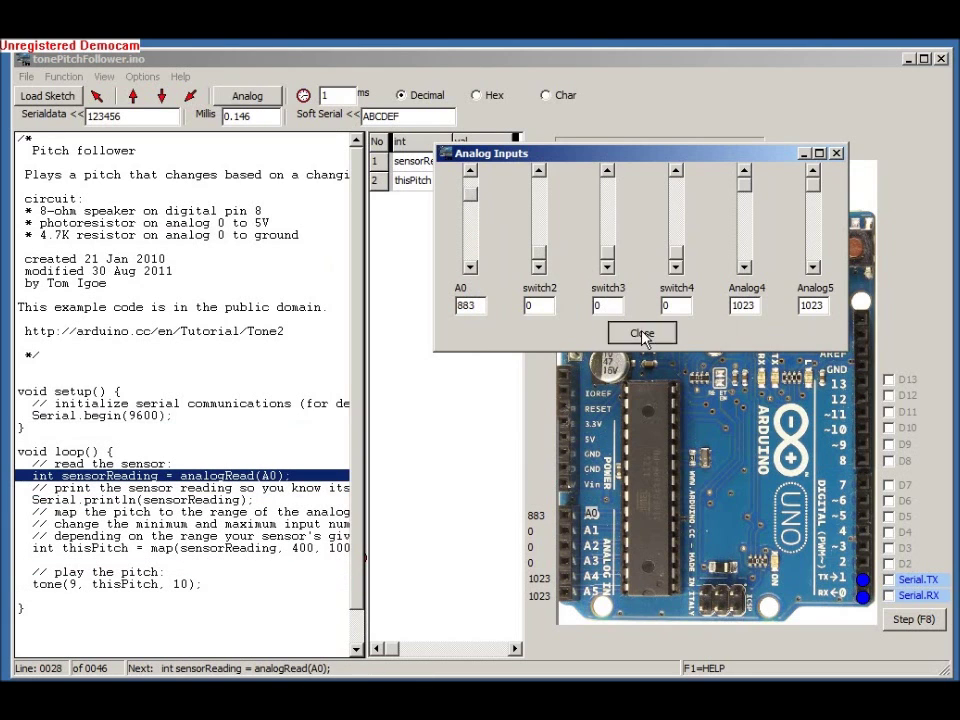
left_click(641, 334)
left_click(60, 98)
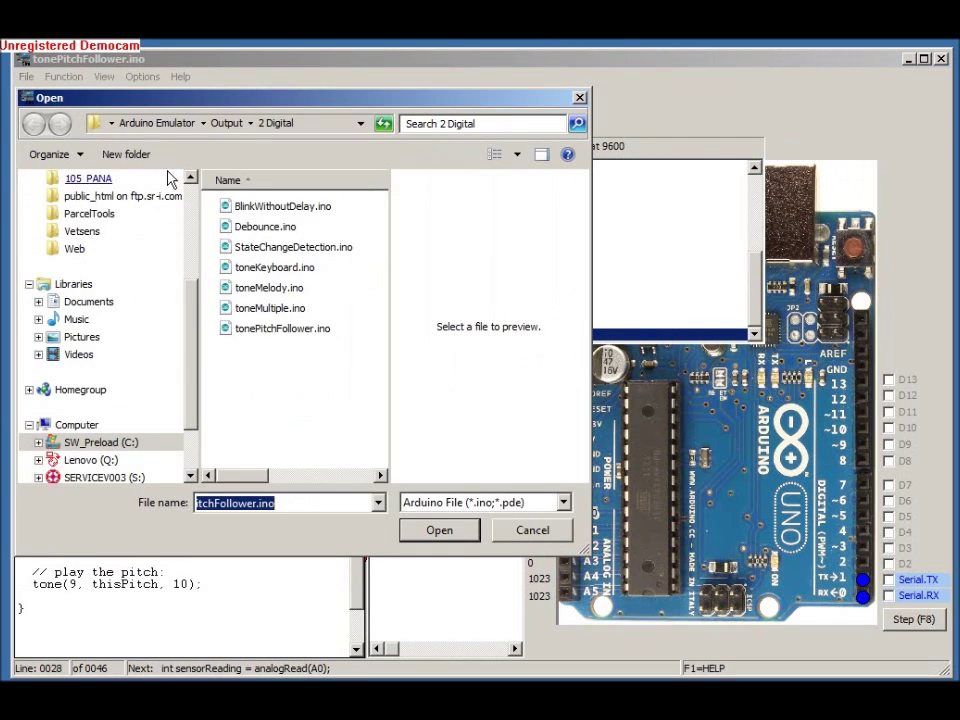
- Load the MIDI sketch from the 4 Communication examples folder
left_click(251, 123)
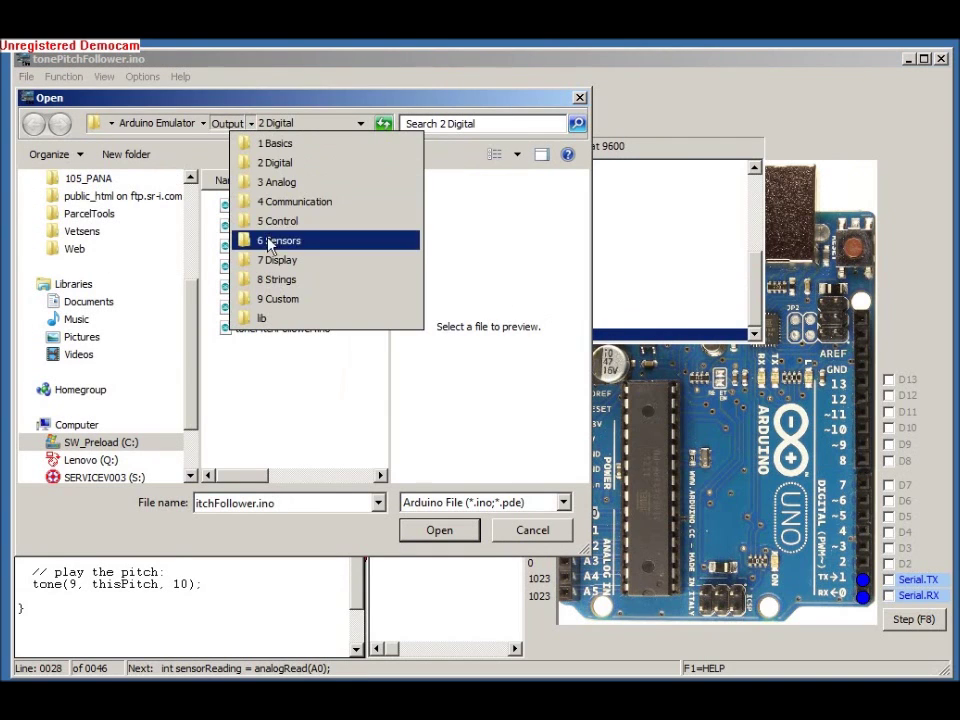
left_click(278, 183)
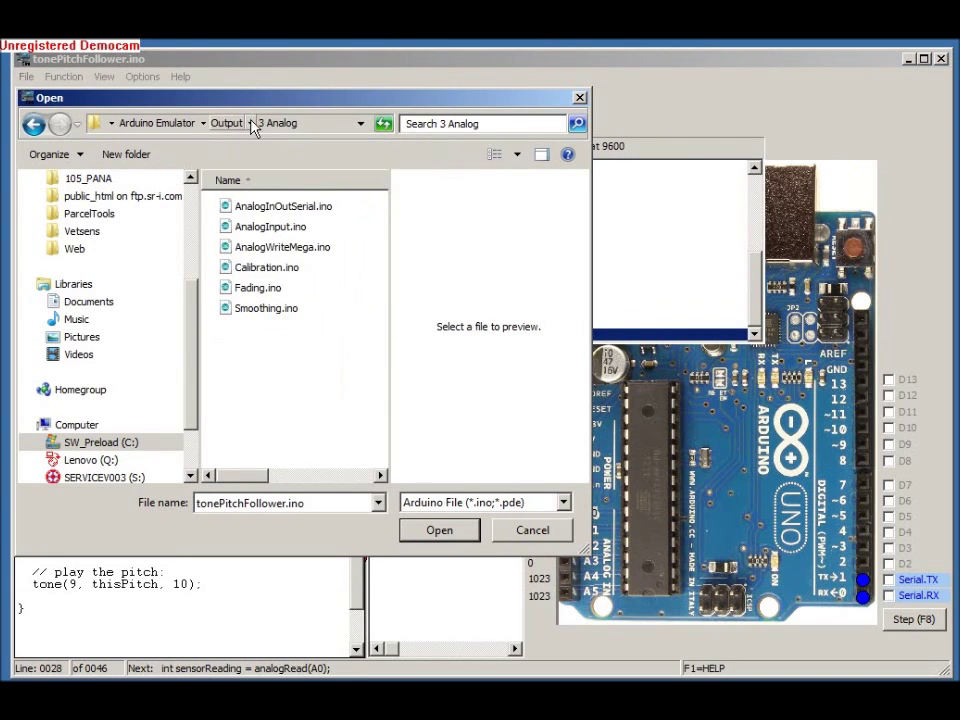
left_click(251, 123)
left_click(278, 200)
double_click(262, 268)
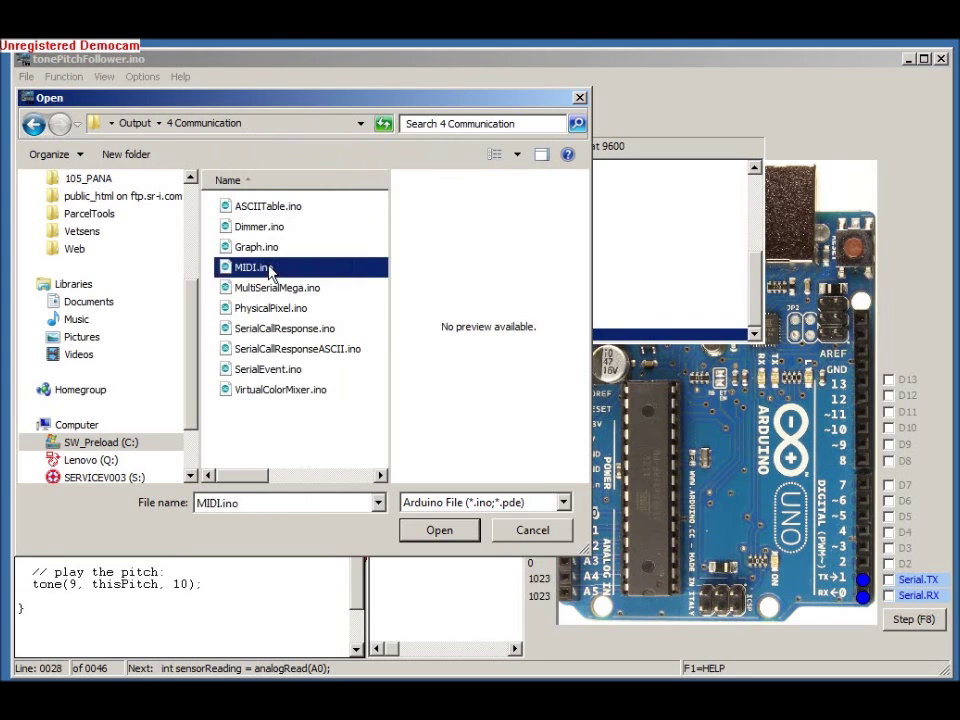
- Step MIDI.ino through its noteOn and note-off calls, showing variables in hexadecimal
key("F8")
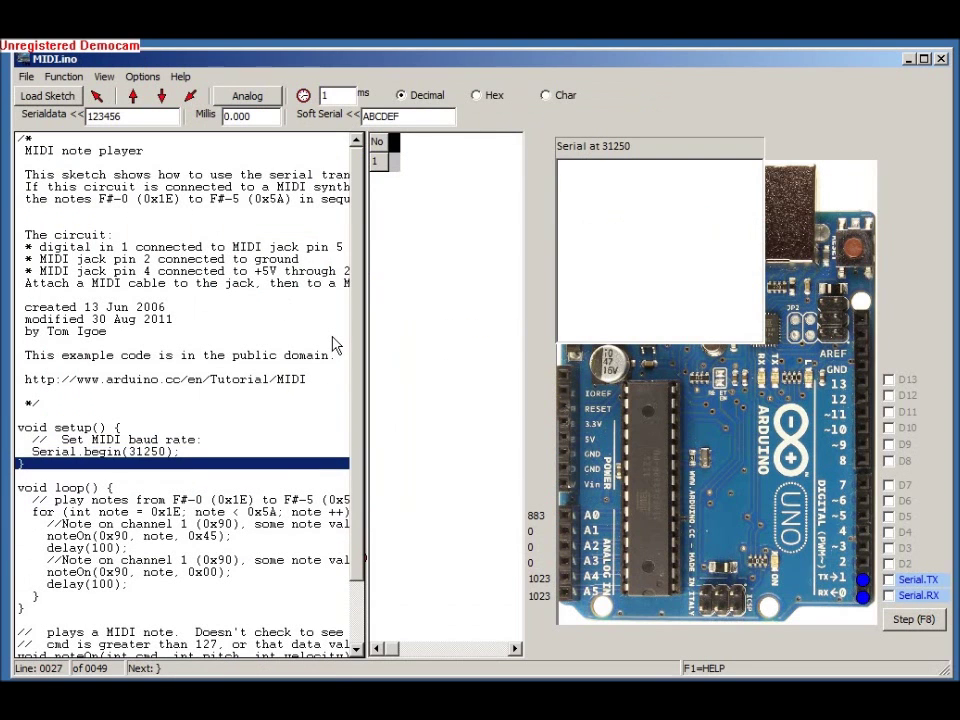
key("F8")
key("F8")
key("F8")
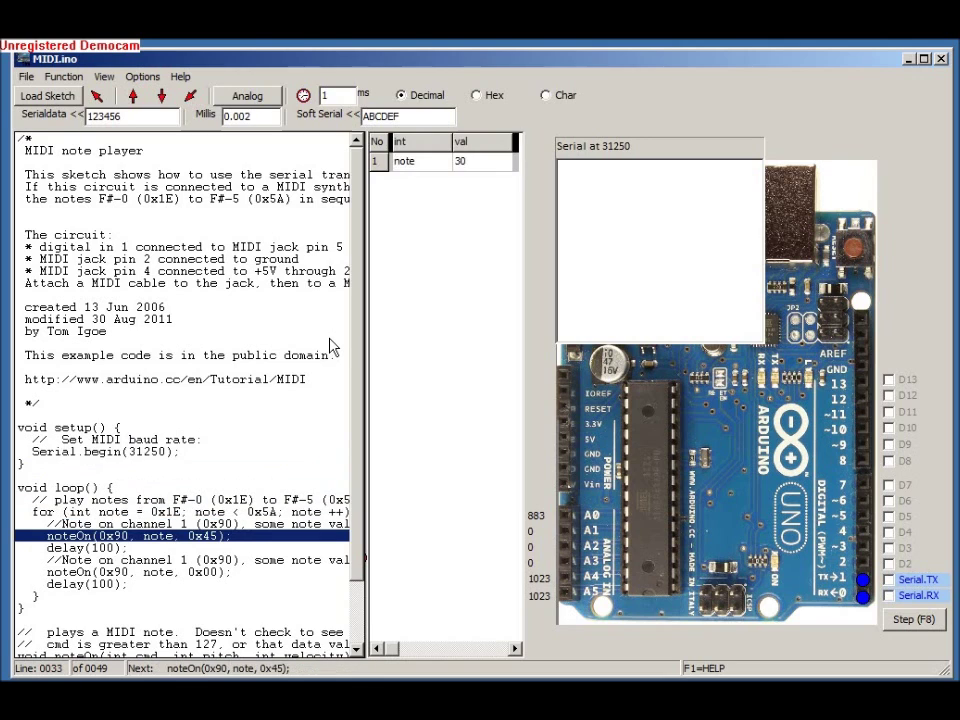
key("F8")
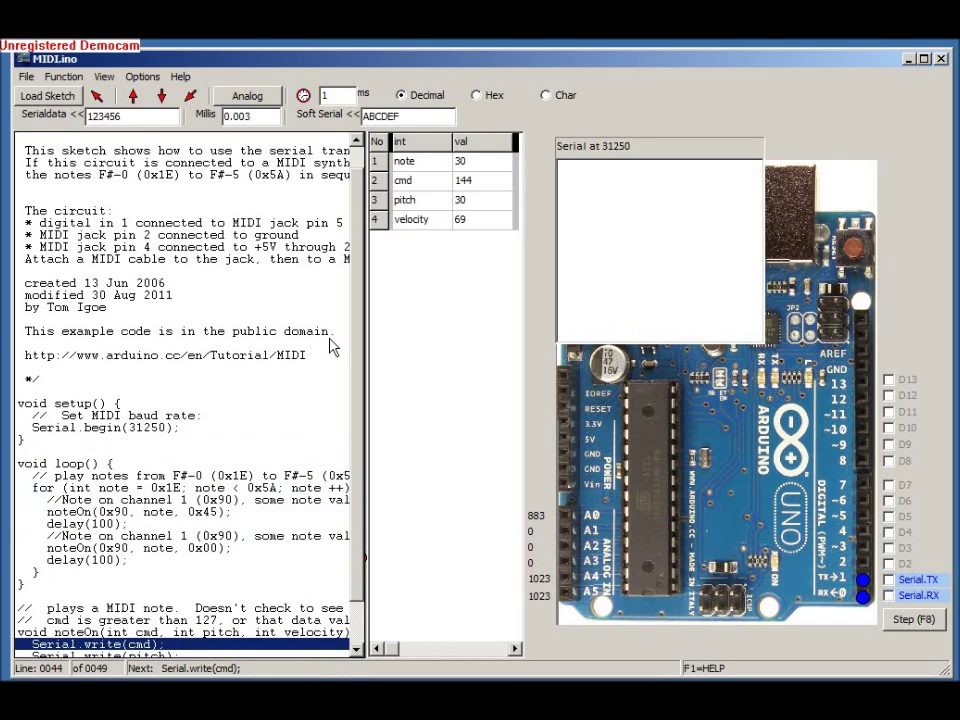
left_click(476, 96)
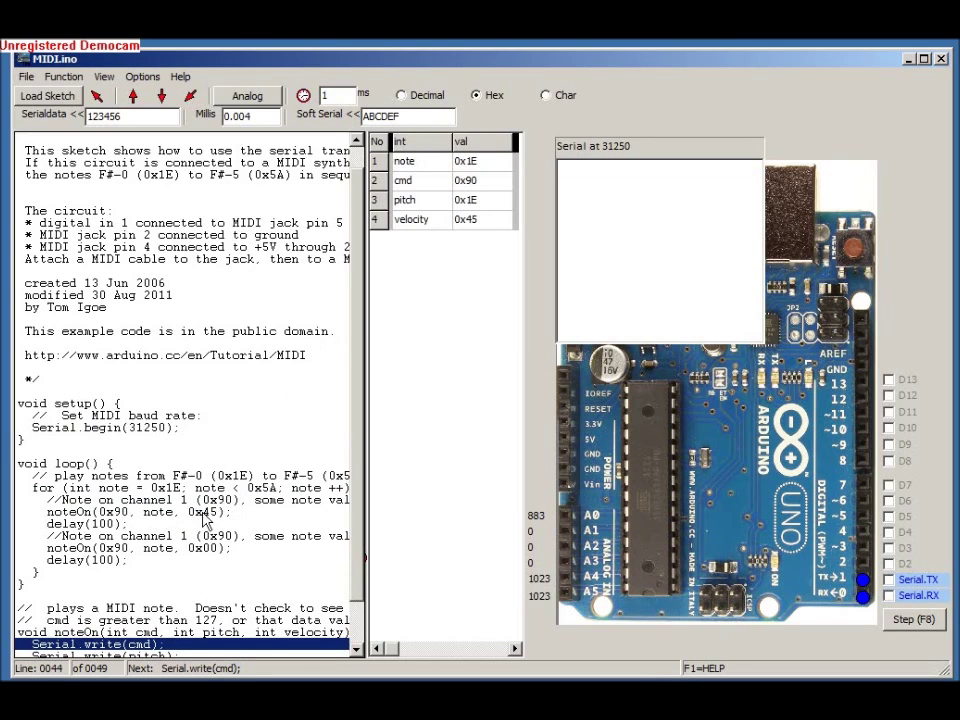
key("F8")
key("F8")
key("F8")
key("F8")
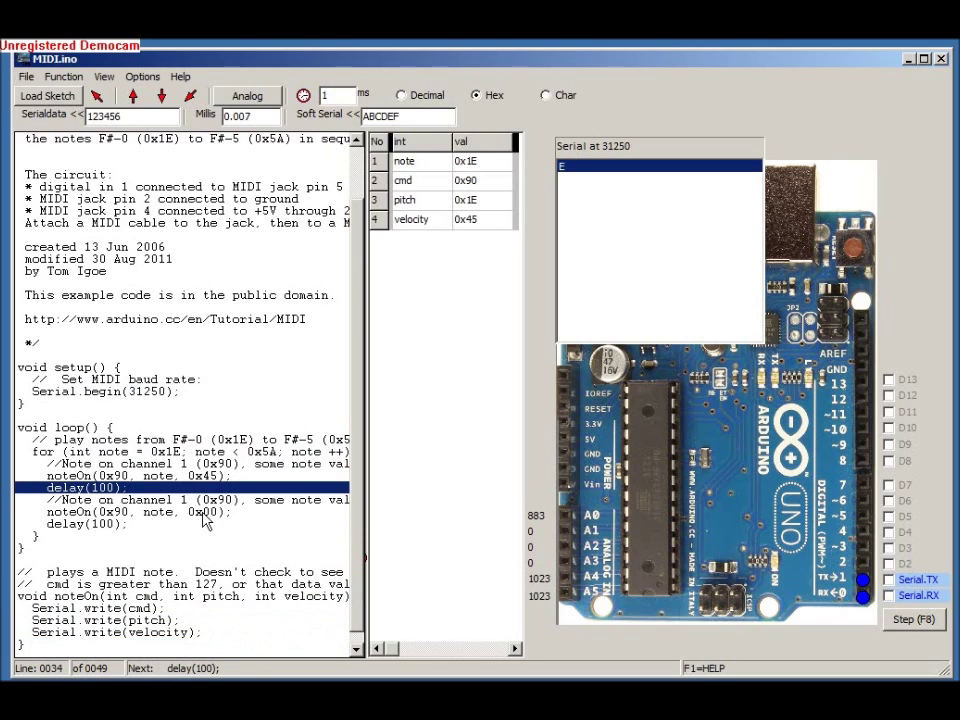
key("F8")
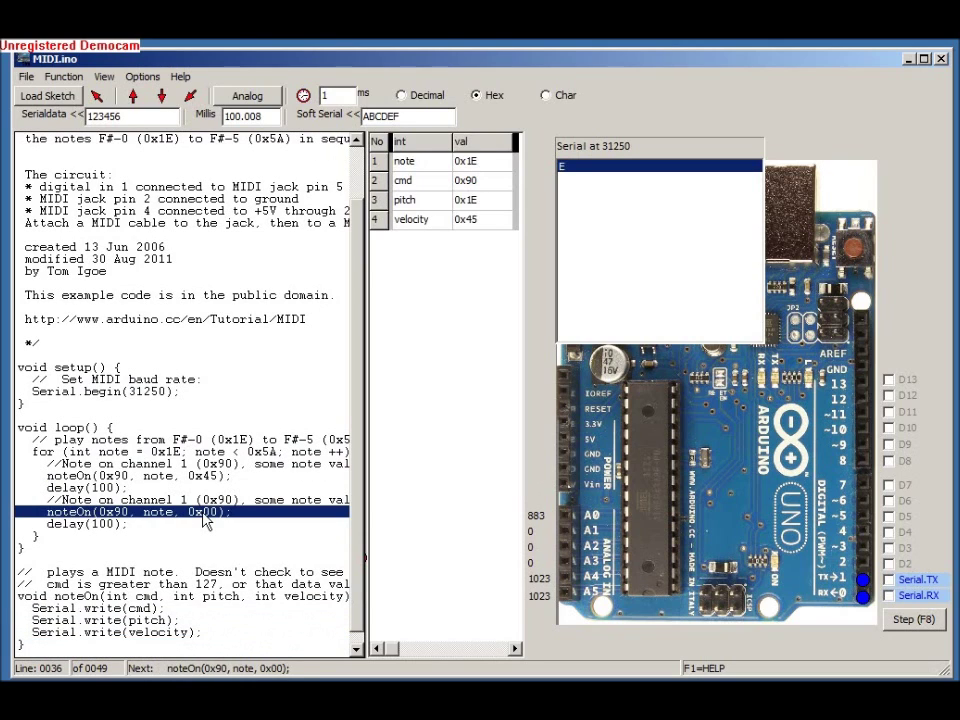
key("F8")
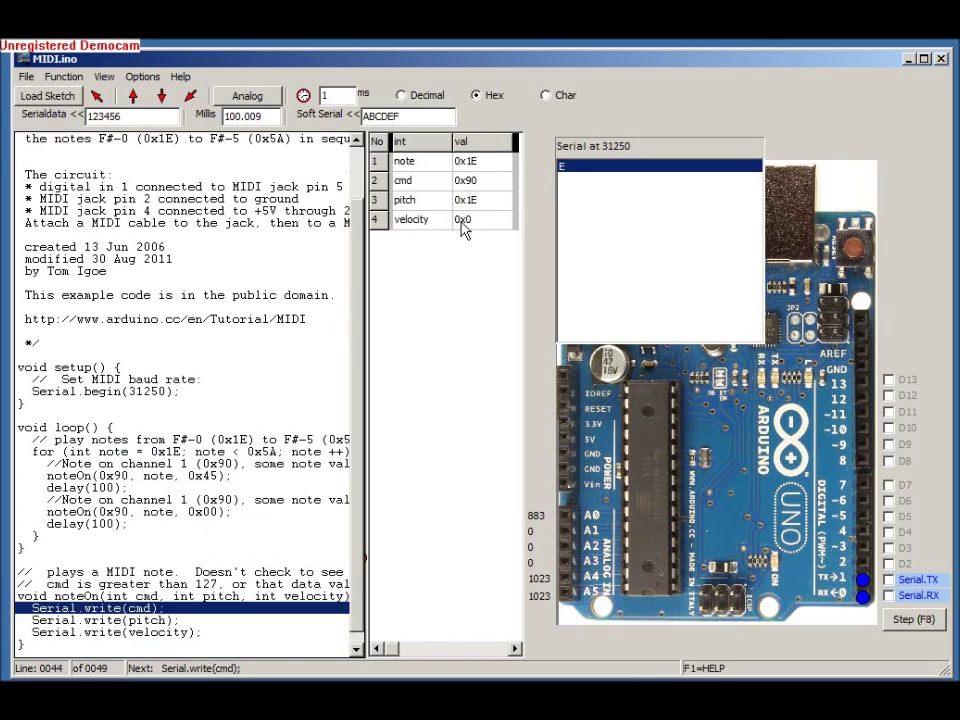
key("F8")
key("F8")
key("F8")
key("F8")
key("F8")
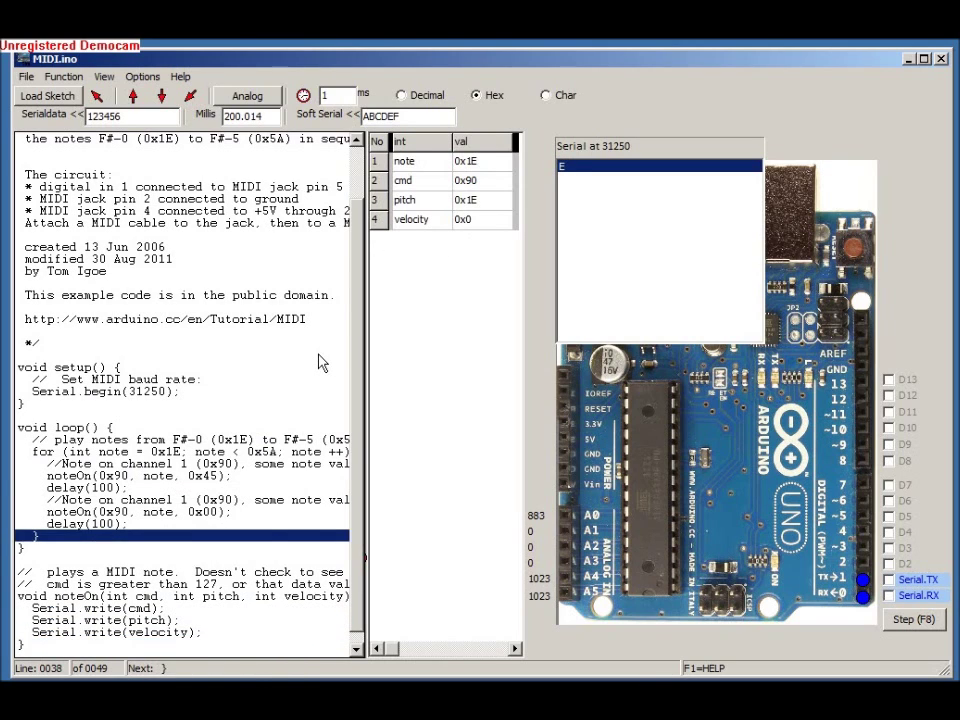
key("F8")
key("F8")
key("F8")
key("F8")
key("F8")
key("F8")
key("F8")
key("F8")
key("F8")
key("F8")
key("F8")
key("F8")
key("F8")
key("F8")
key("F8")
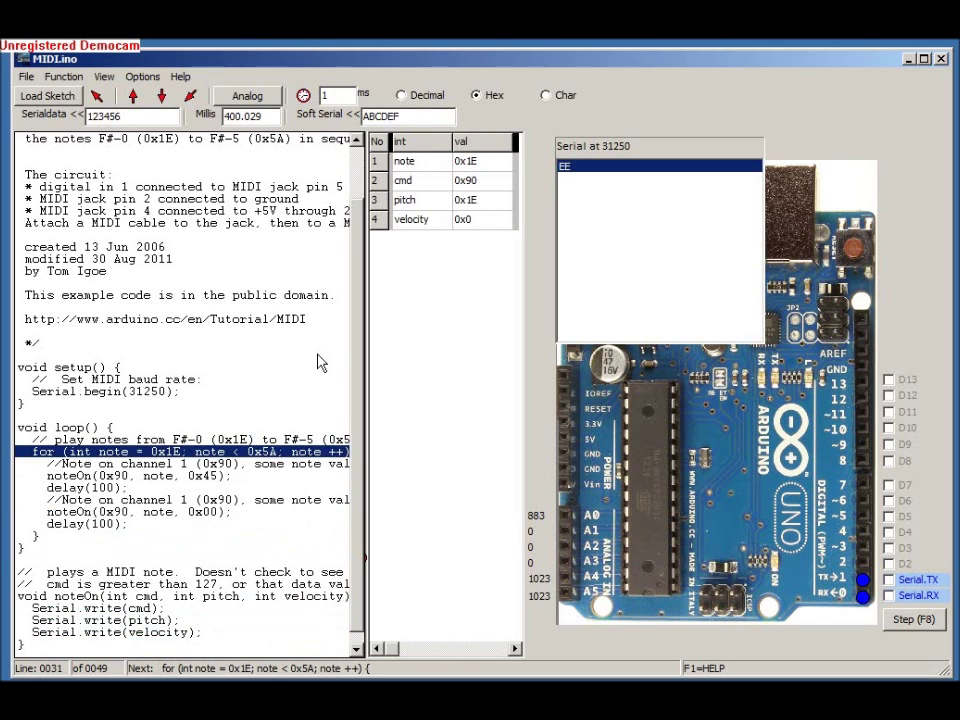
left_click(70, 100)
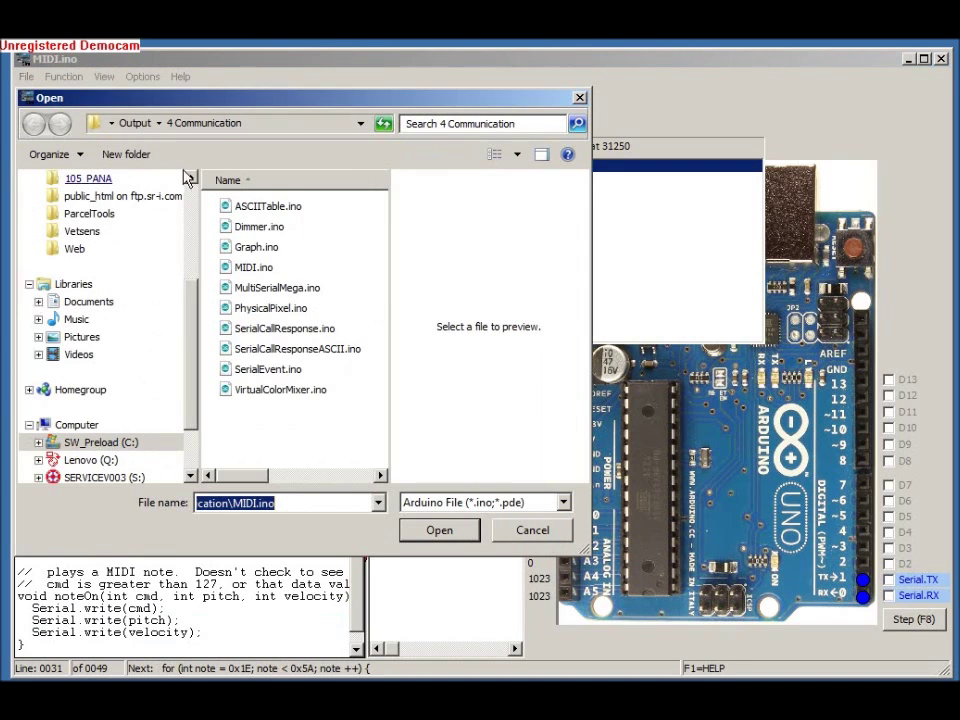
- Load switchCase.ino from the 5 Control folder and step three lines with F8
left_click(160, 124)
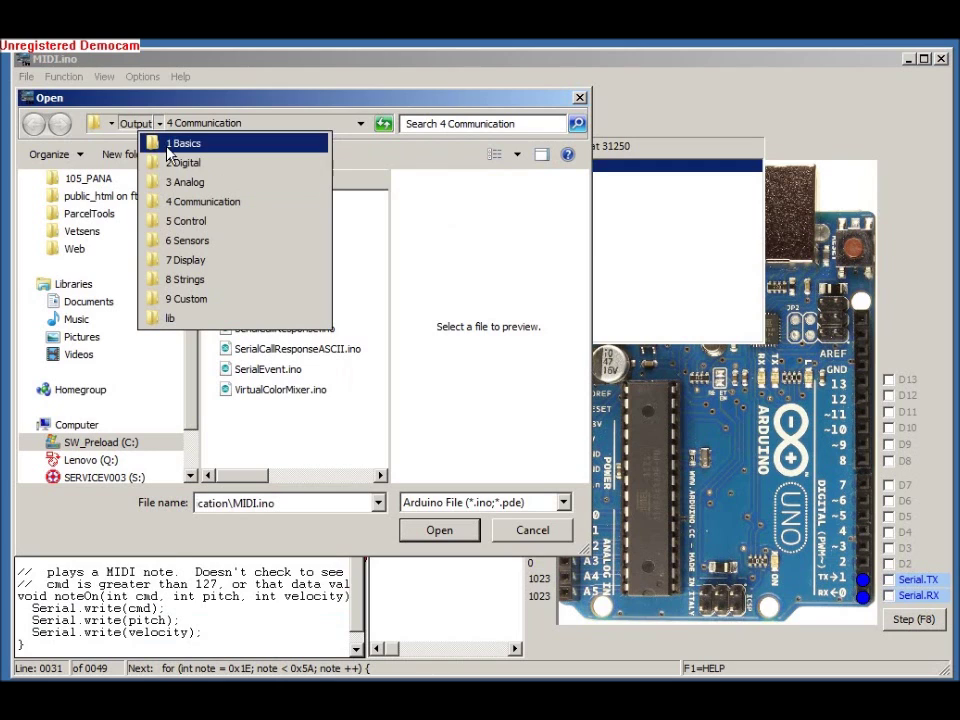
left_click(181, 226)
double_click(278, 268)
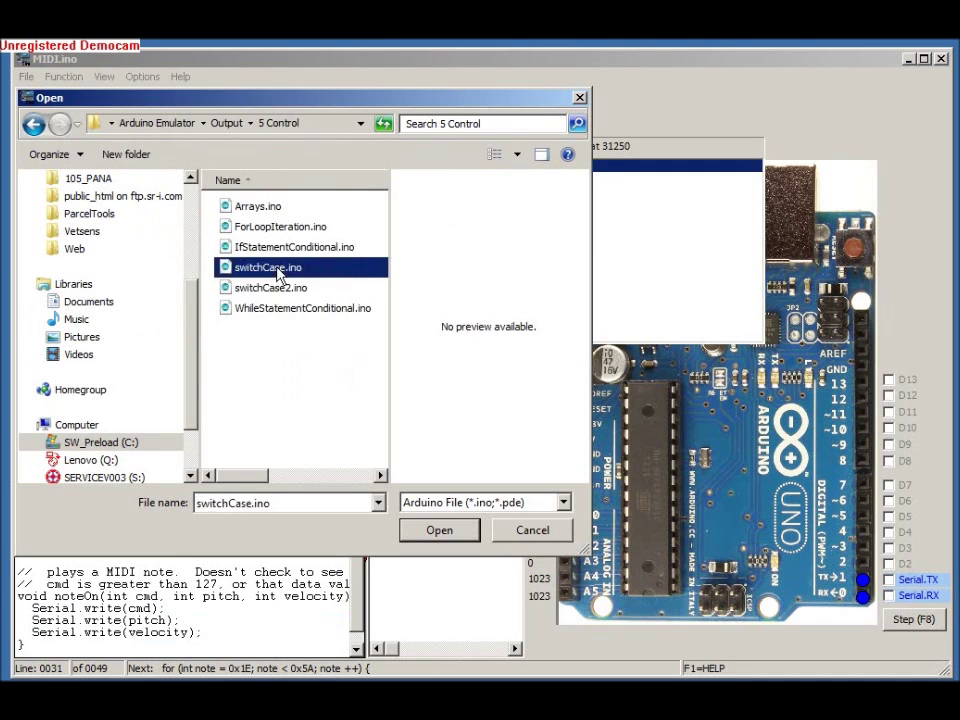
key("F8")
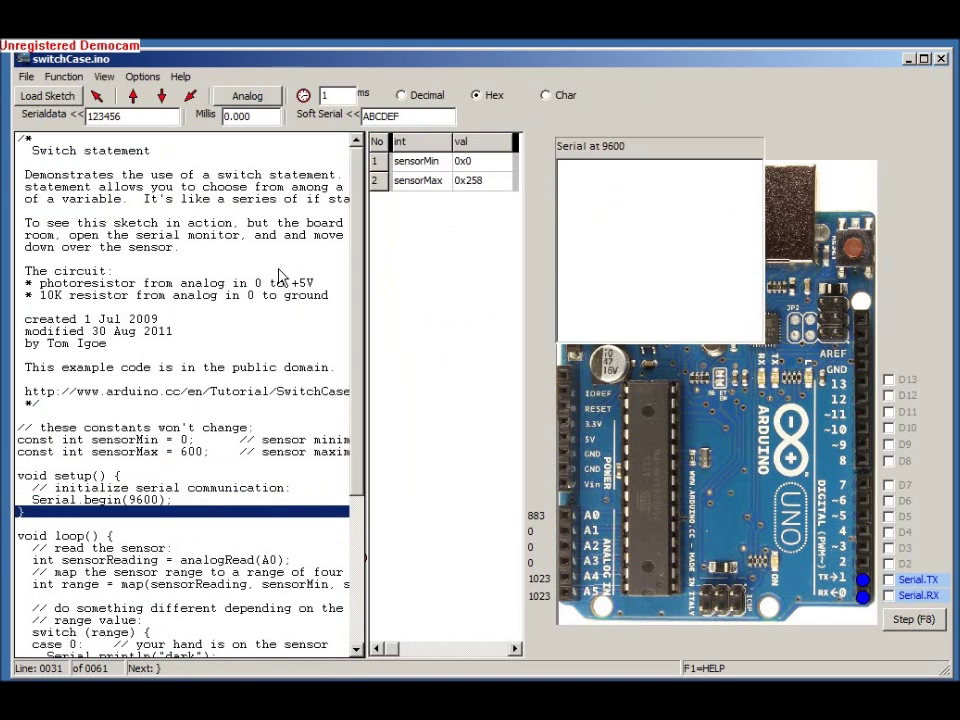
key("F8")
key("F8")
key("F8")
key("F8")
key("F8")
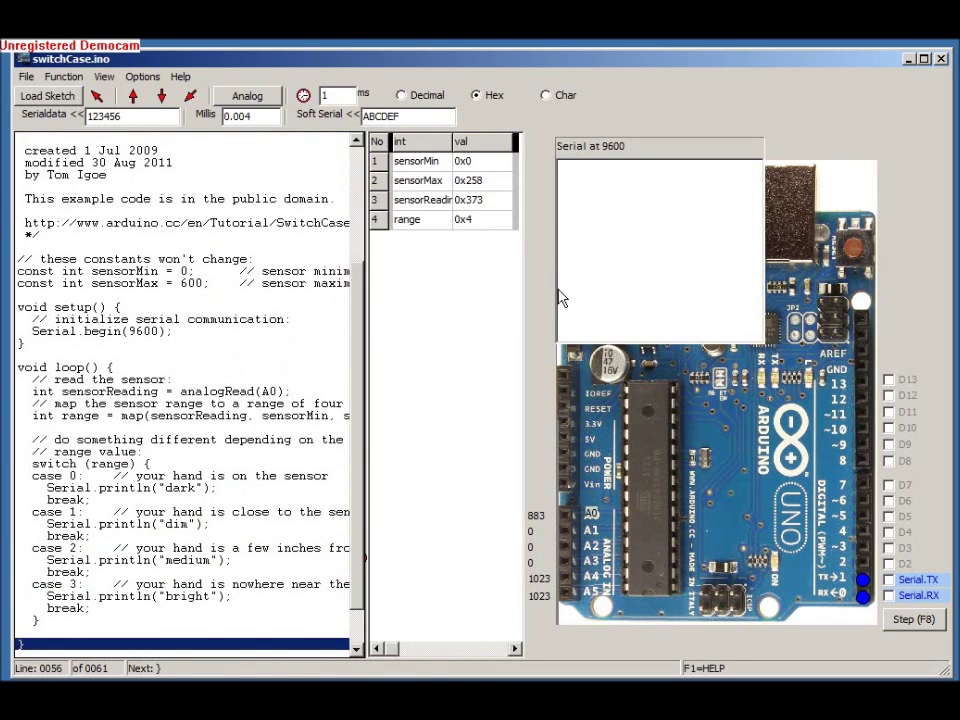
key("F8")
key("F8")
- Lower the A0 sensor from 715 until the serial output prints dim and dark, then close the analog inputs
left_click(243, 96)
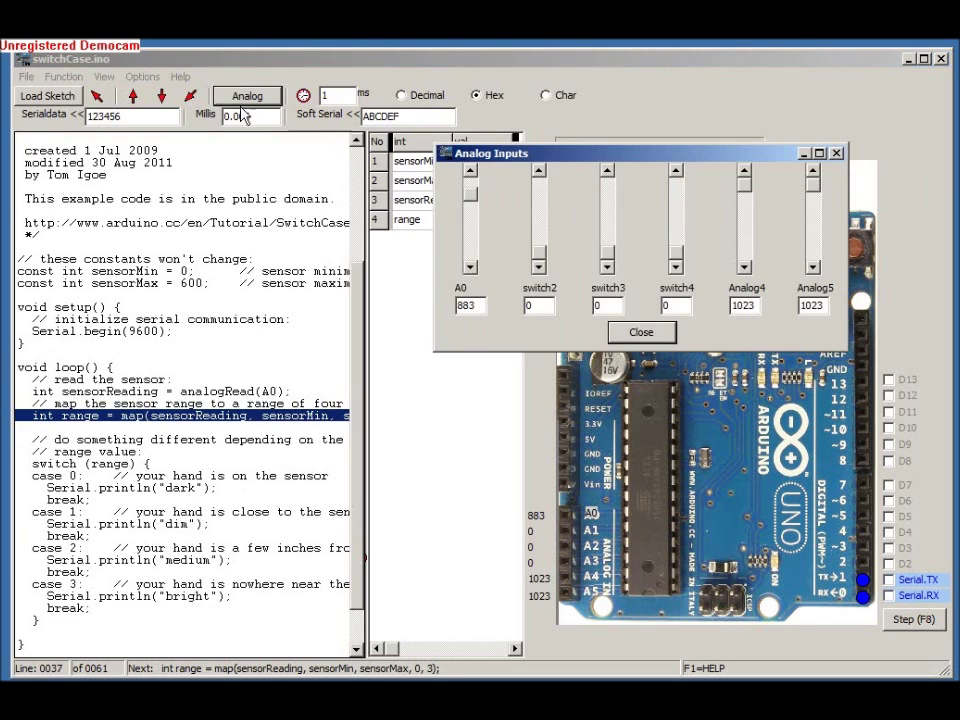
left_click_drag(468, 195, 472, 206)
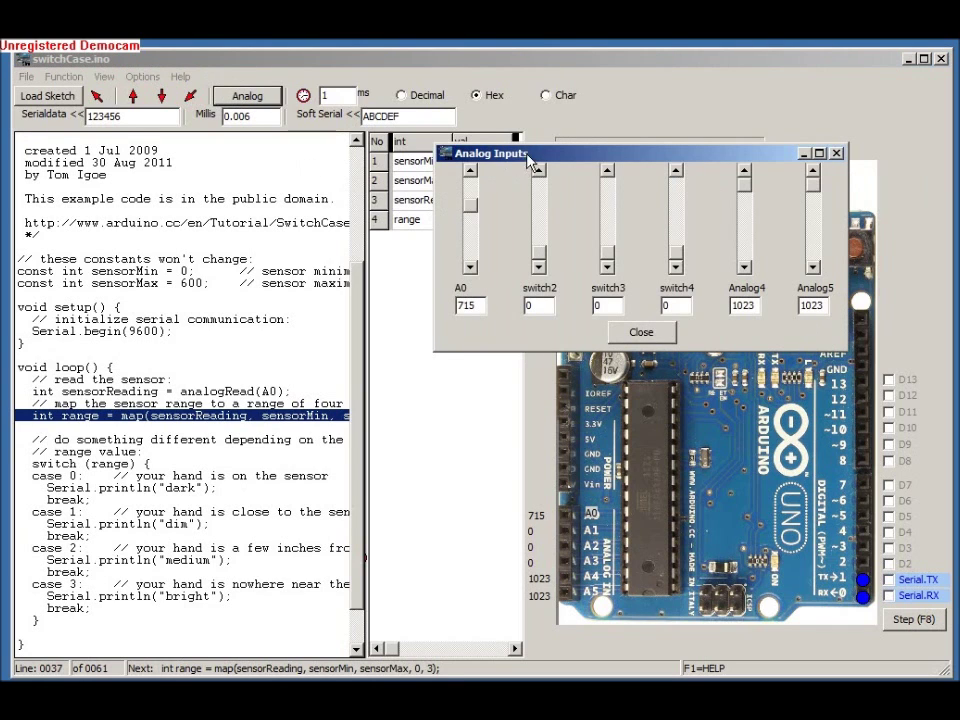
mouse_move(514, 152)
left_mouse_down()
mouse_move(410, 402)
mouse_move(438, 402)
left_mouse_up()
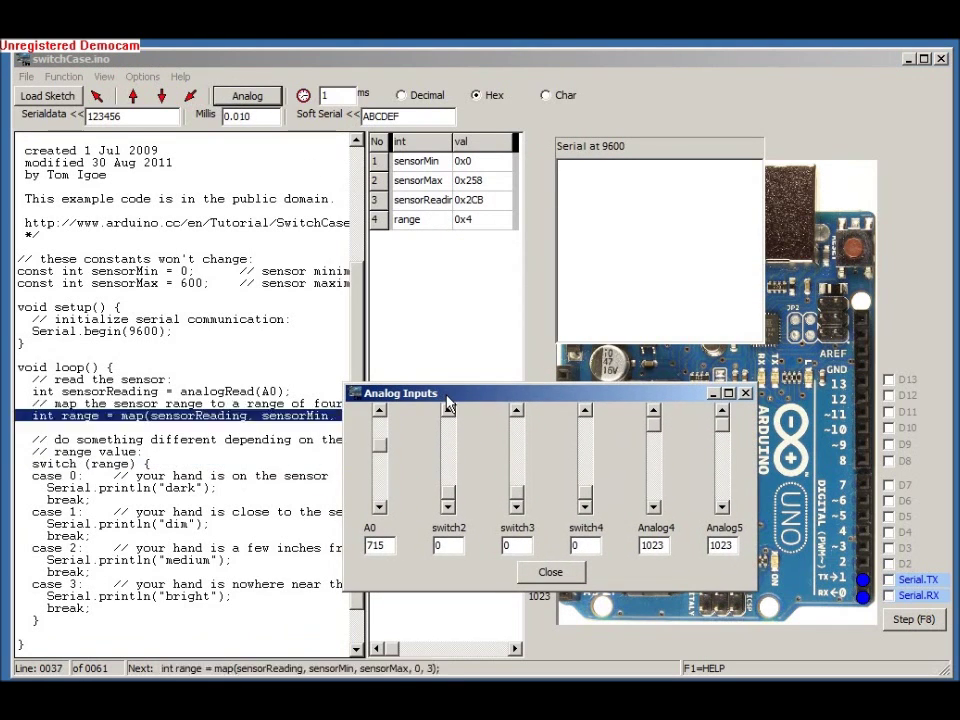
mouse_move(379, 447)
left_mouse_down()
mouse_move(381, 500)
mouse_move(383, 410)
left_mouse_up()
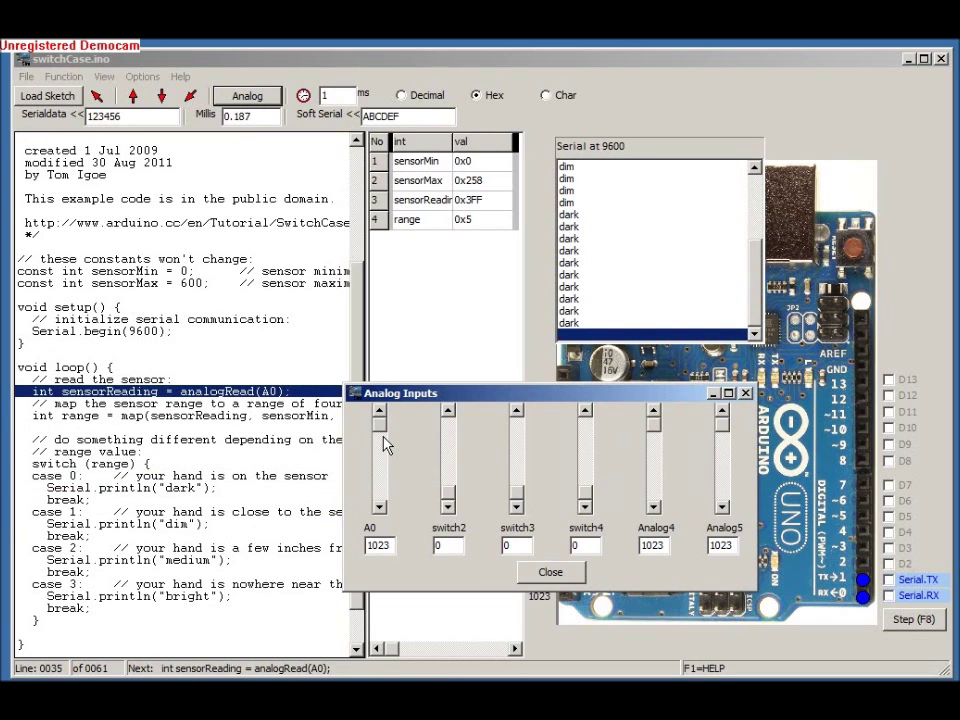
left_click(550, 572)
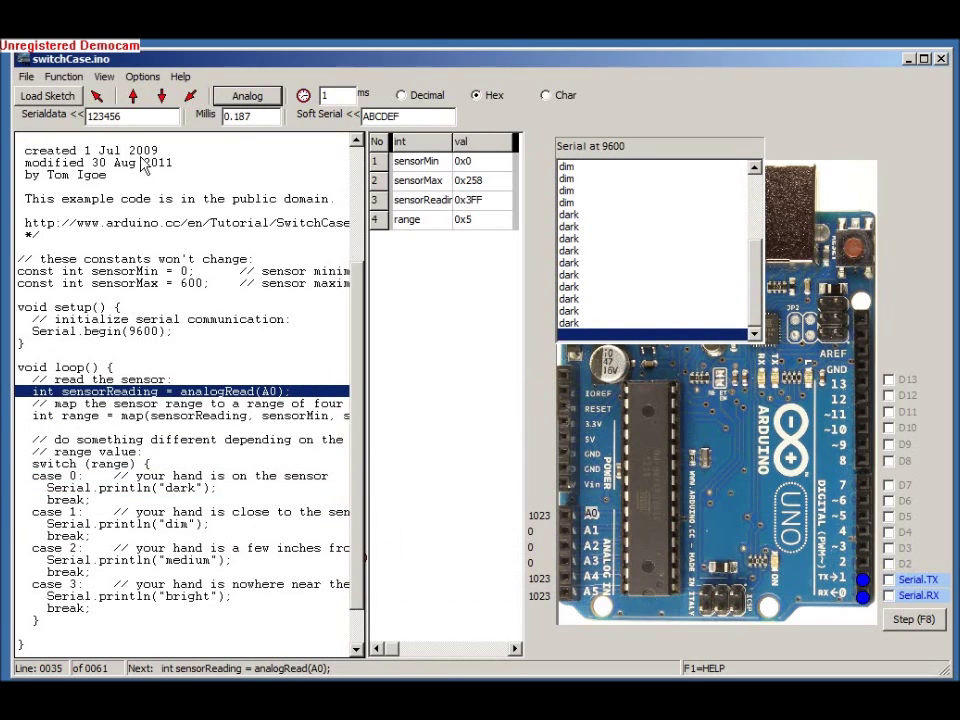
- Load WT12A.ino from 9 Custom and widen the variables table to show the define column
left_click(64, 98)
left_click(204, 124)
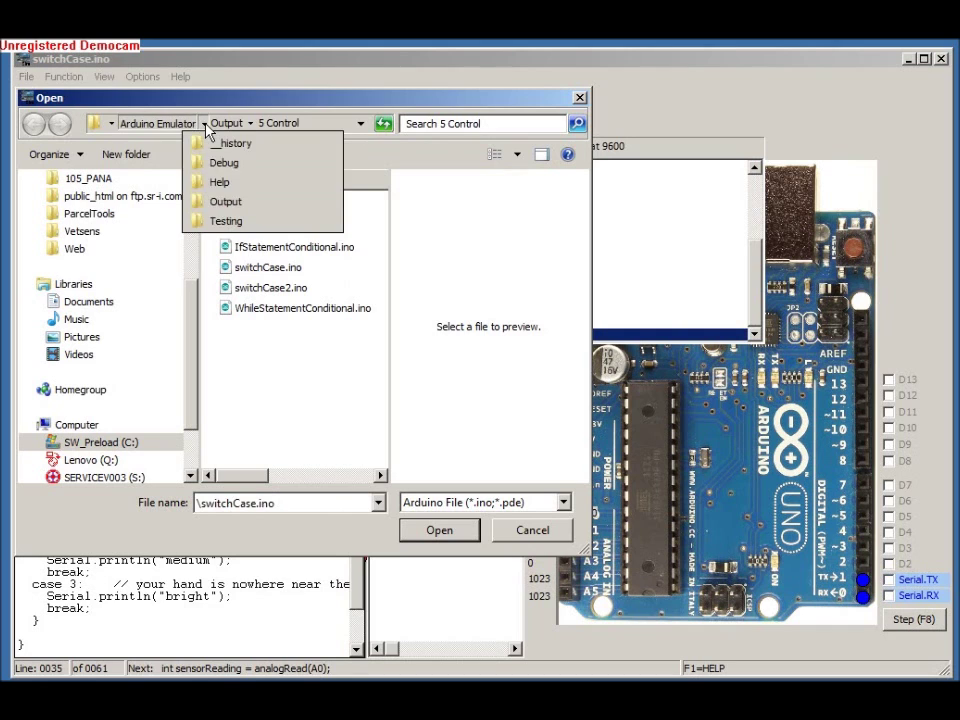
left_click(250, 123)
left_click(270, 298)
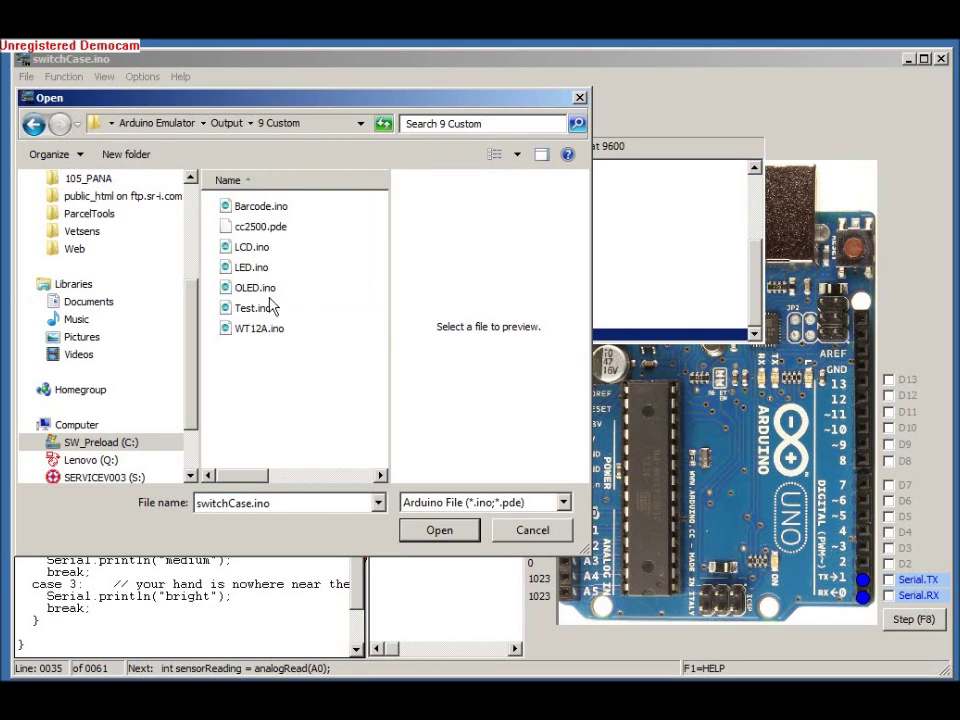
double_click(258, 329)
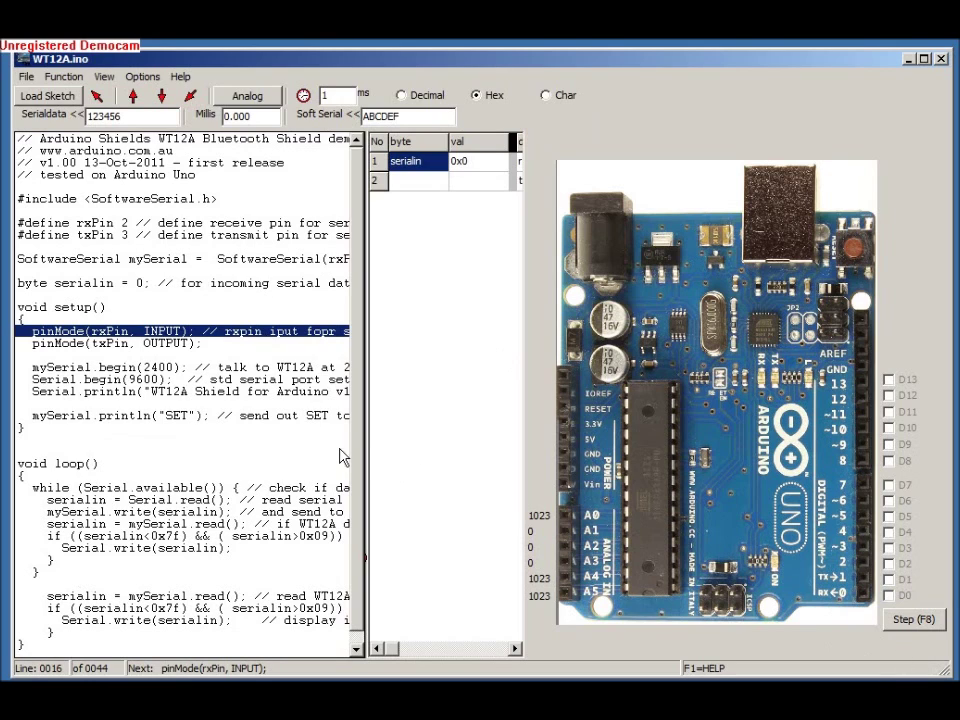
left_click_drag(365, 448, 303, 441)
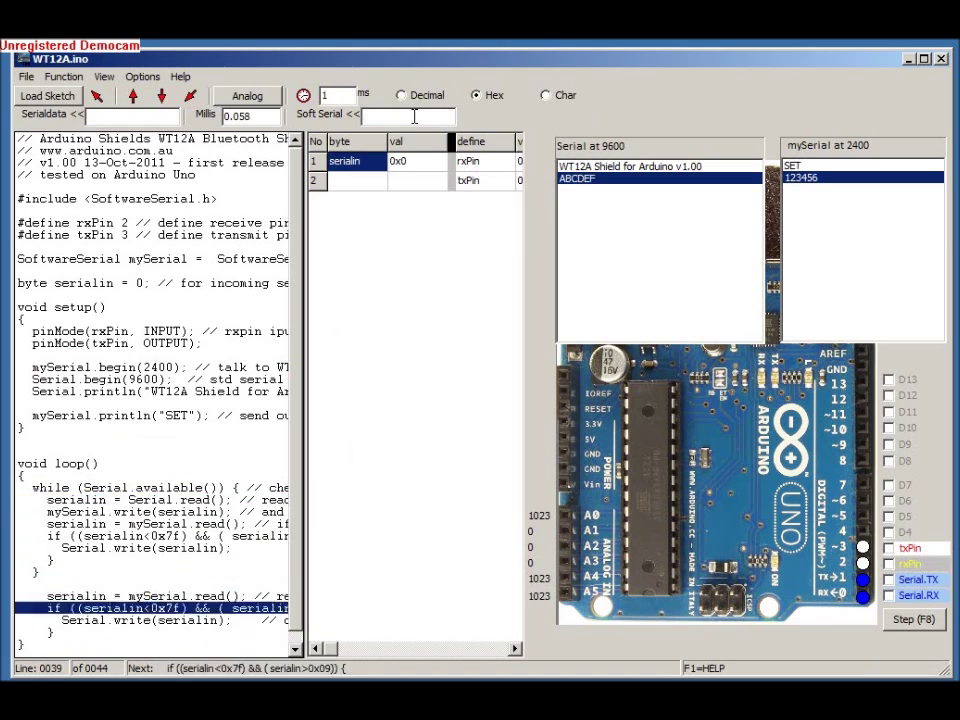
left_click(55, 97)
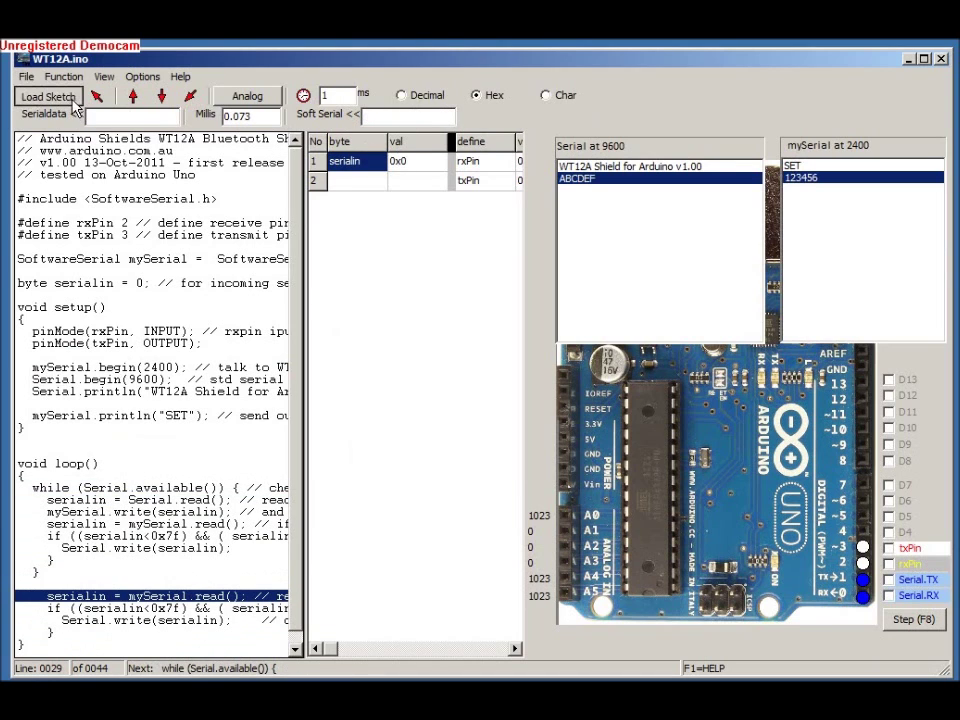
- Load LED.ino from the 9 Custom examples folder
left_click(249, 123)
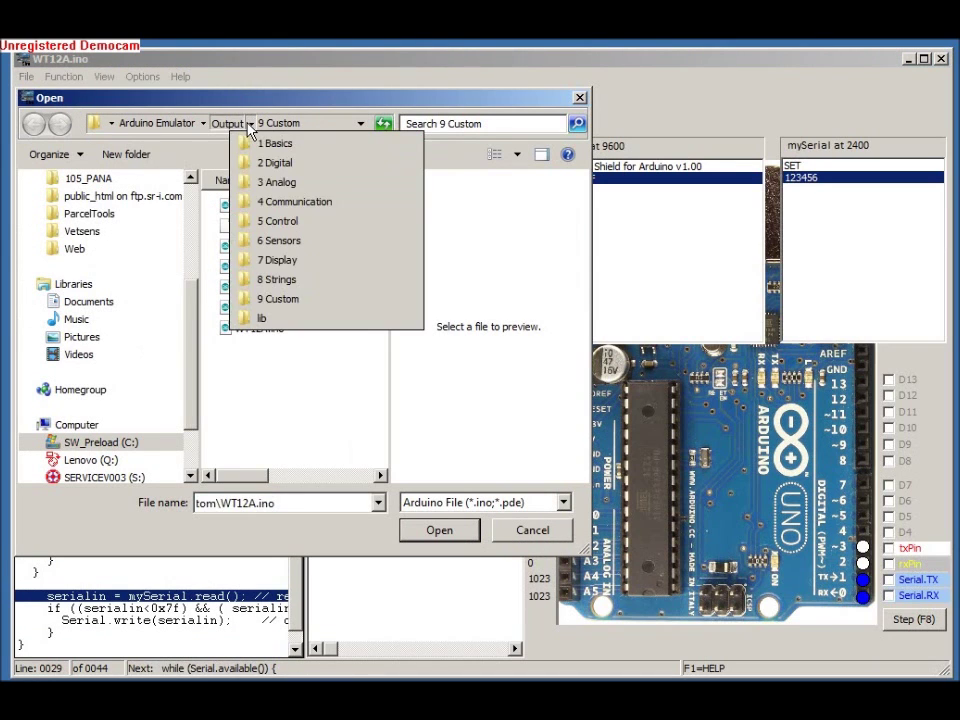
left_click(276, 298)
double_click(252, 266)
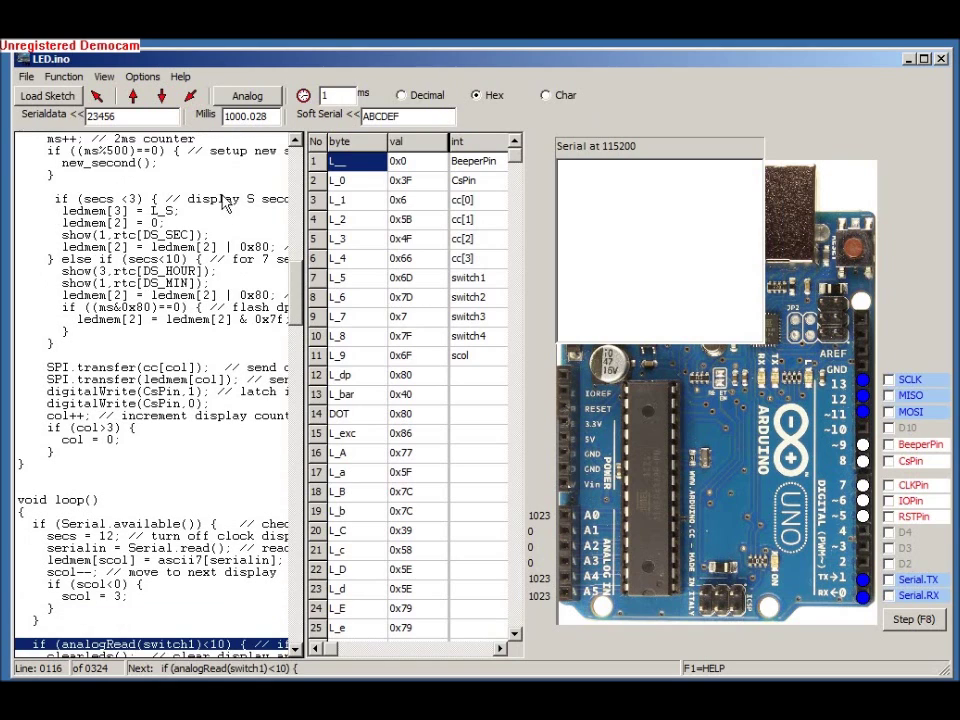
- Set the switch1 analog input to 0 and widen the variables table to show another value column
left_click(248, 97)
left_click_drag(379, 425, 385, 508)
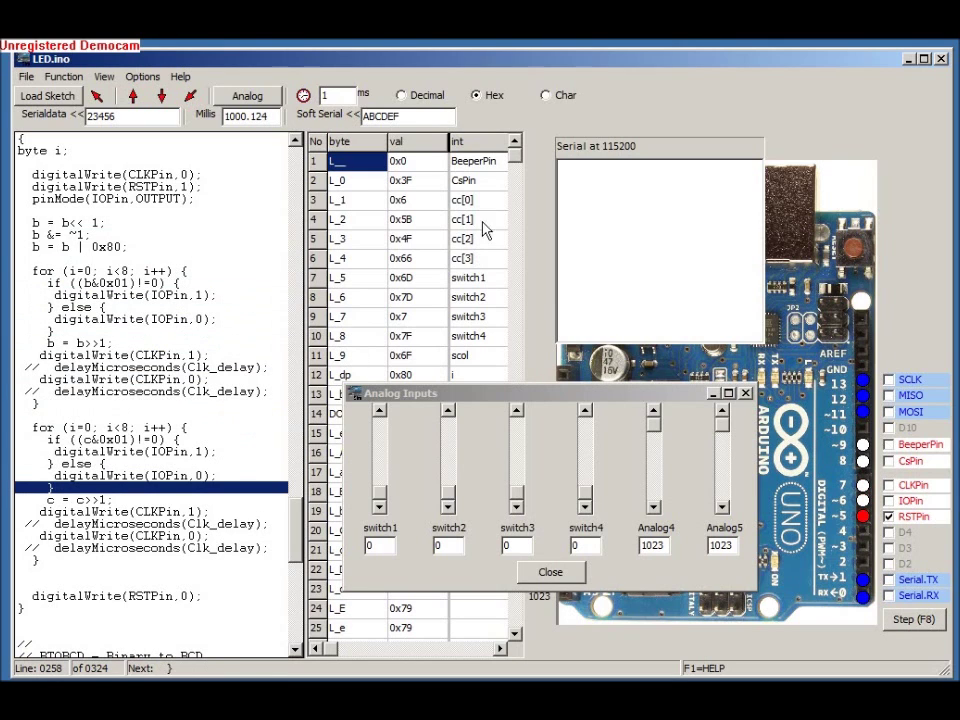
left_click(746, 393)
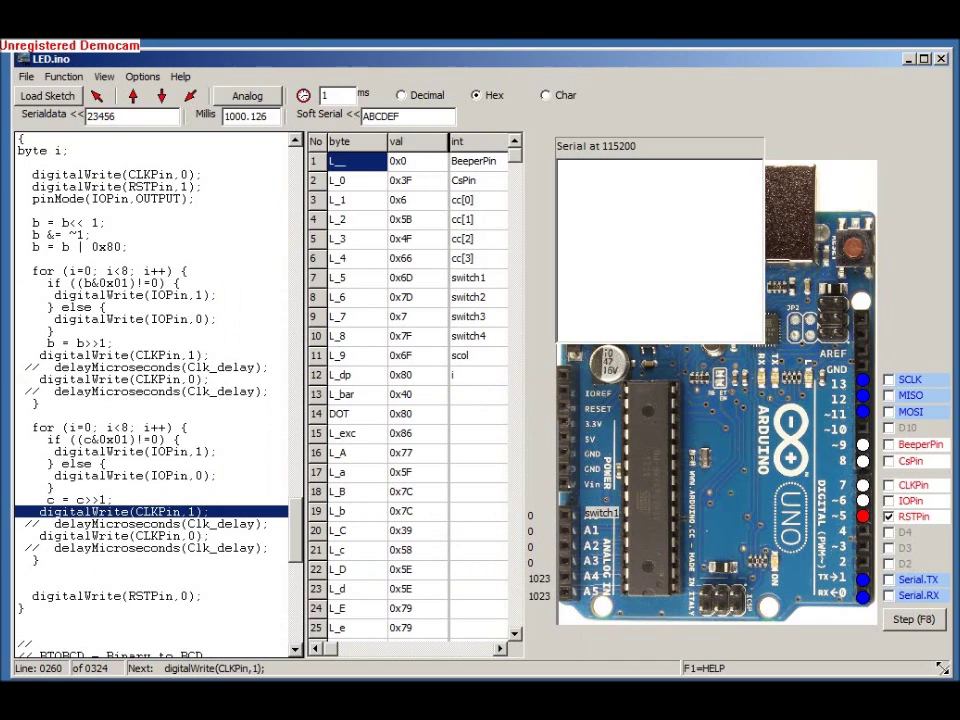
left_click_drag(556, 386, 567, 386)
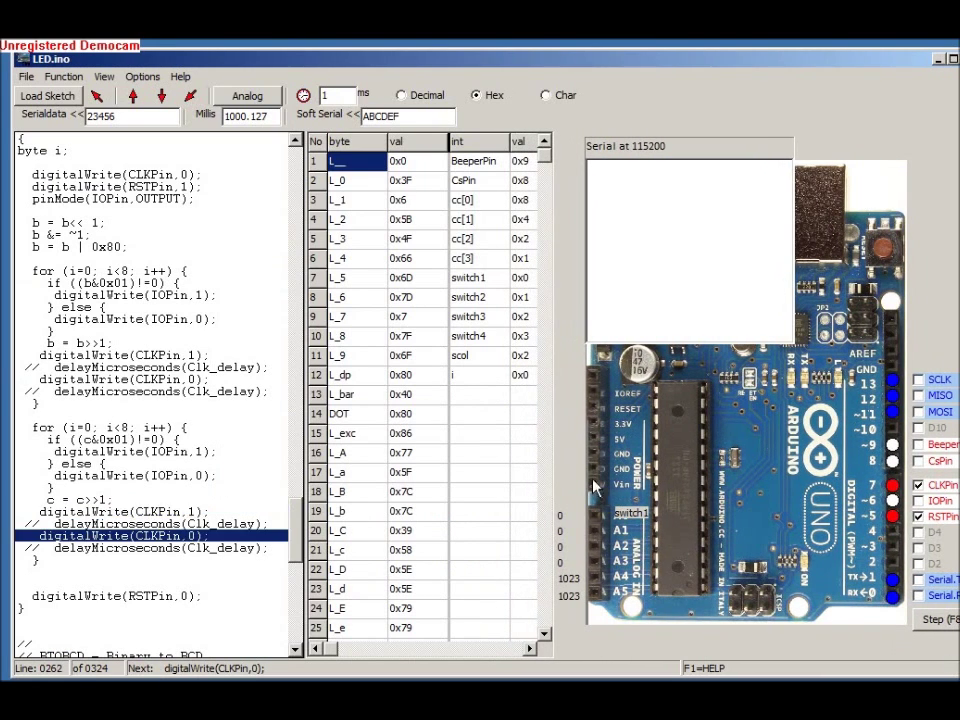